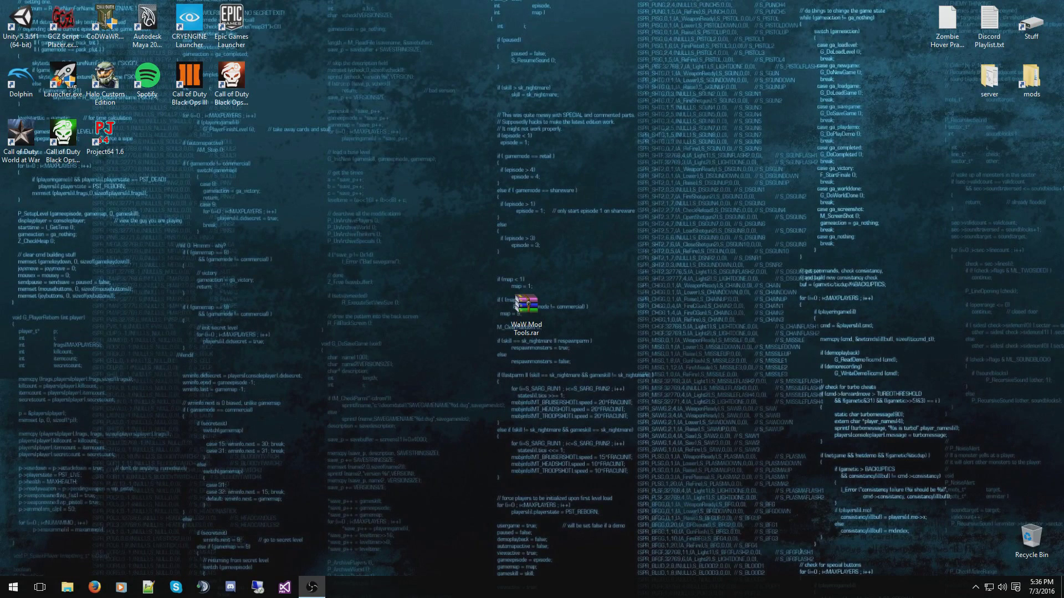
Open the WaW Mod Tools.rar archive from the desktop, dismiss the expiry notice and view its WaW Mod Tools folder
drag(413, 222, 673, 408)
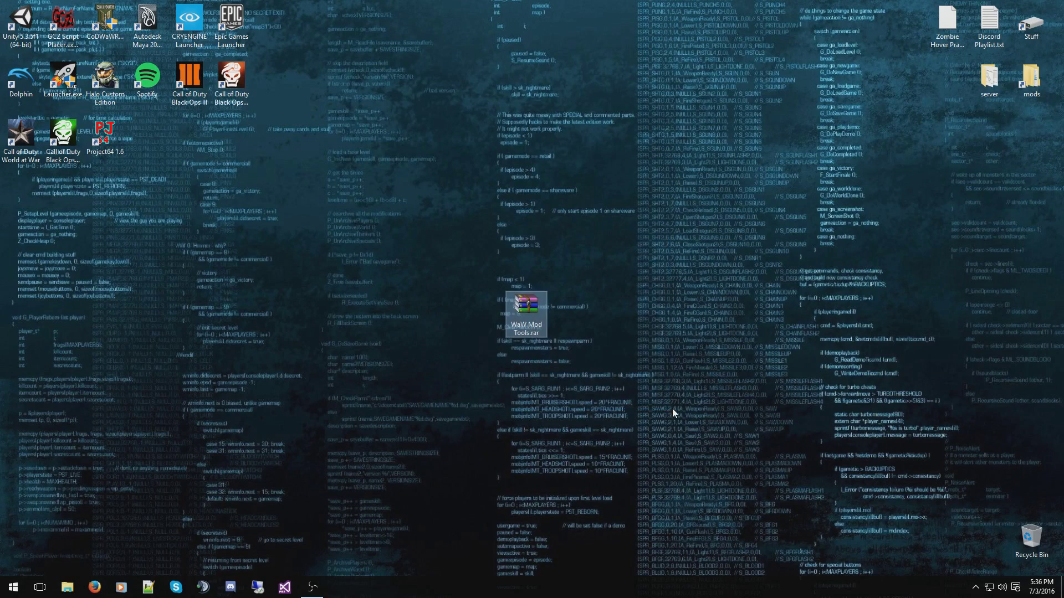
click(523, 267)
double_click(540, 317)
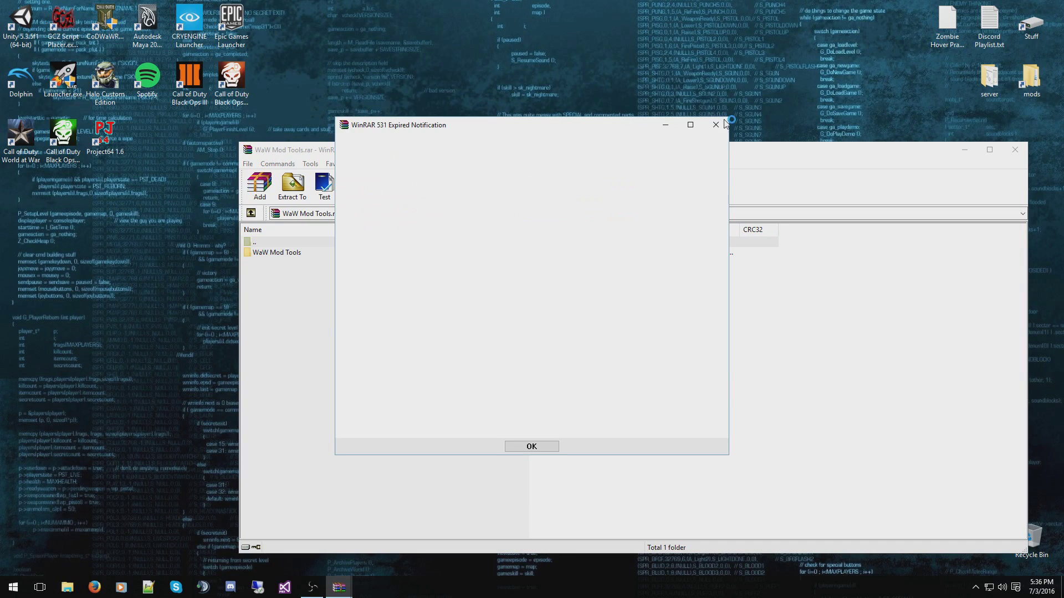
click(714, 124)
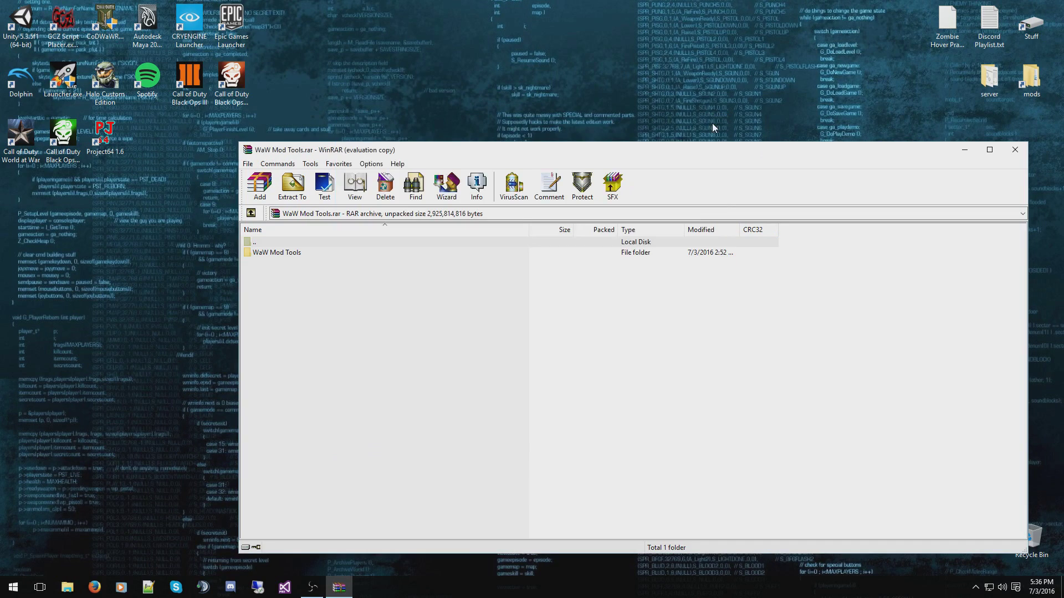
double_click(276, 252)
scroll(303, 275, down, 2)
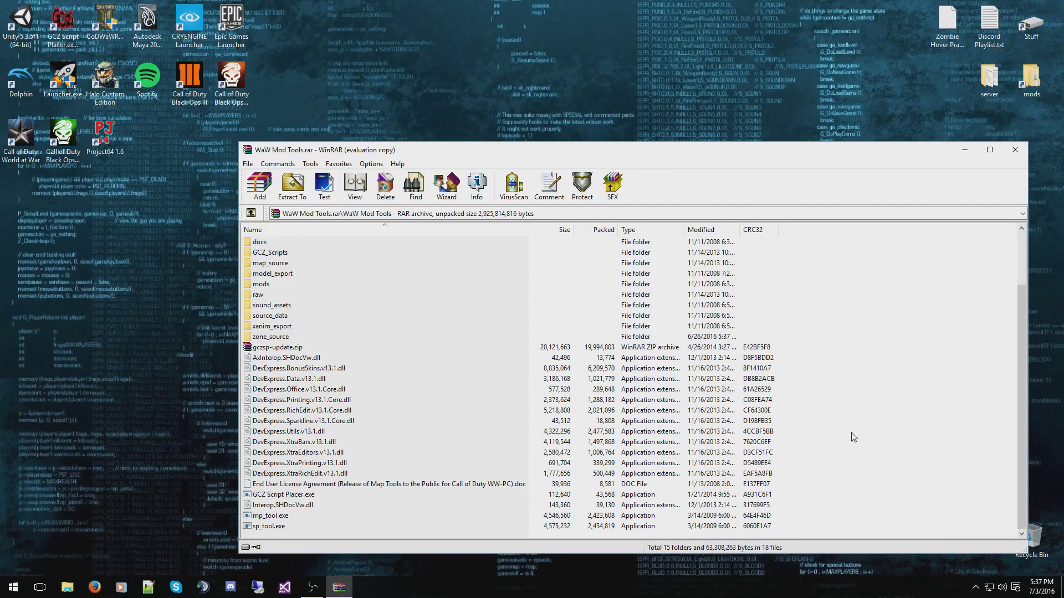
Open the Call of Duty World at War folder in E:\SteamLibrary\steamapps\common in File Explorer
click(67, 586)
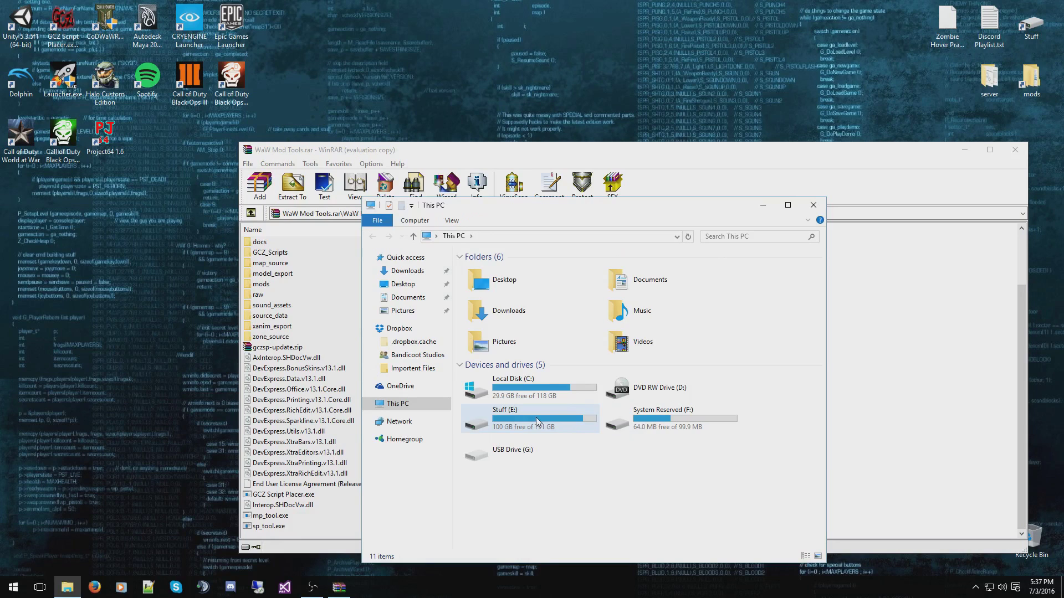
double_click(536, 417)
scroll(519, 487, down, 2)
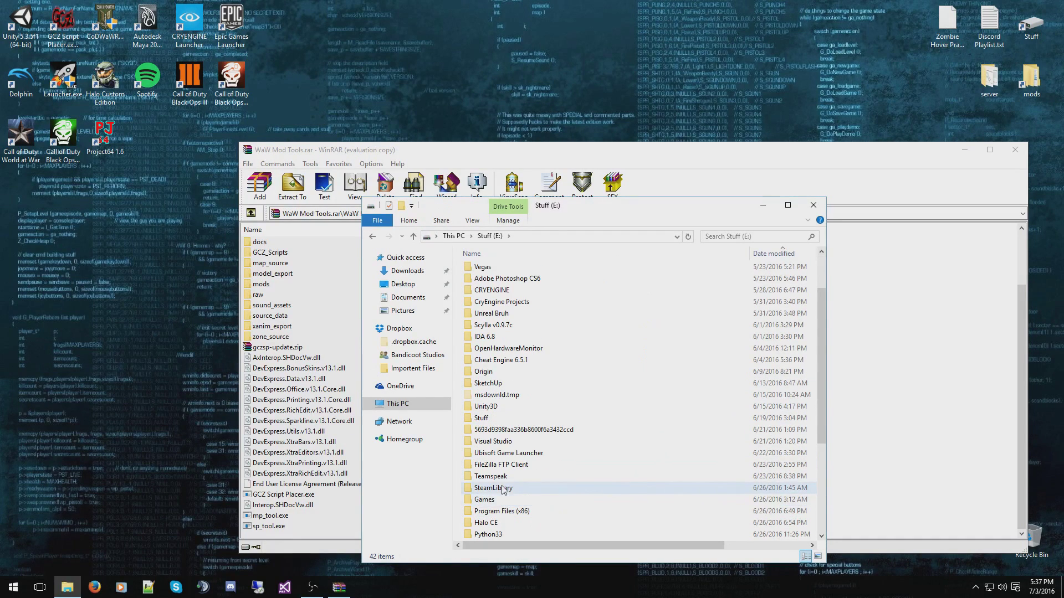
double_click(501, 488)
double_click(479, 273)
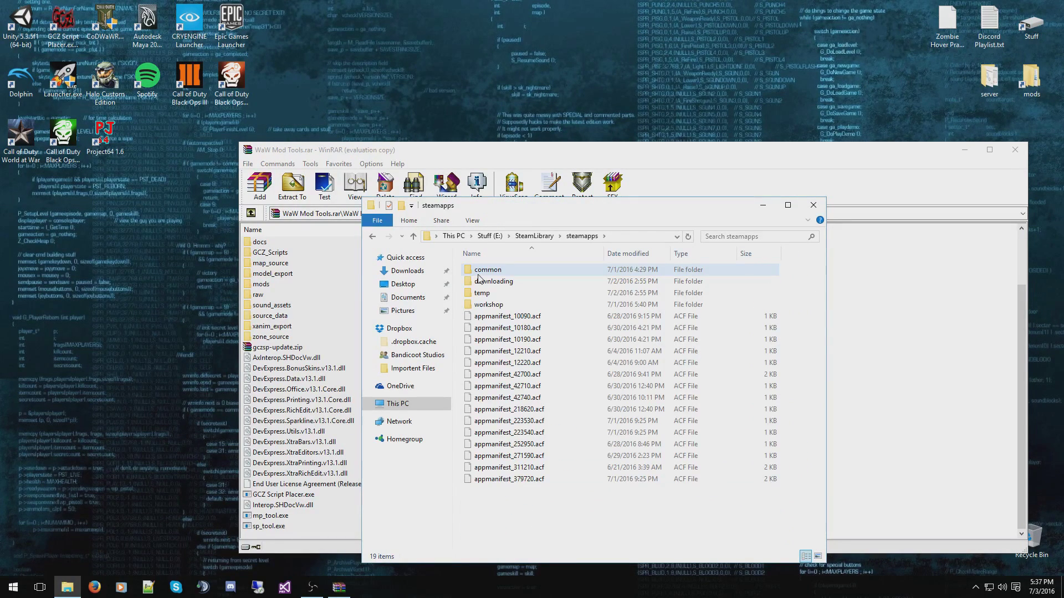
double_click(479, 271)
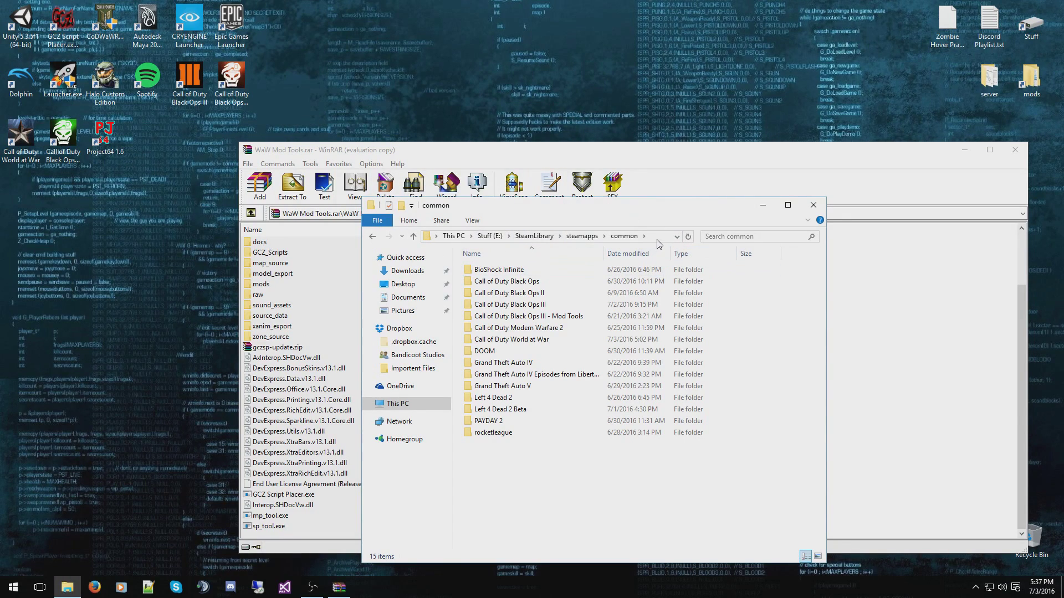
click(463, 237)
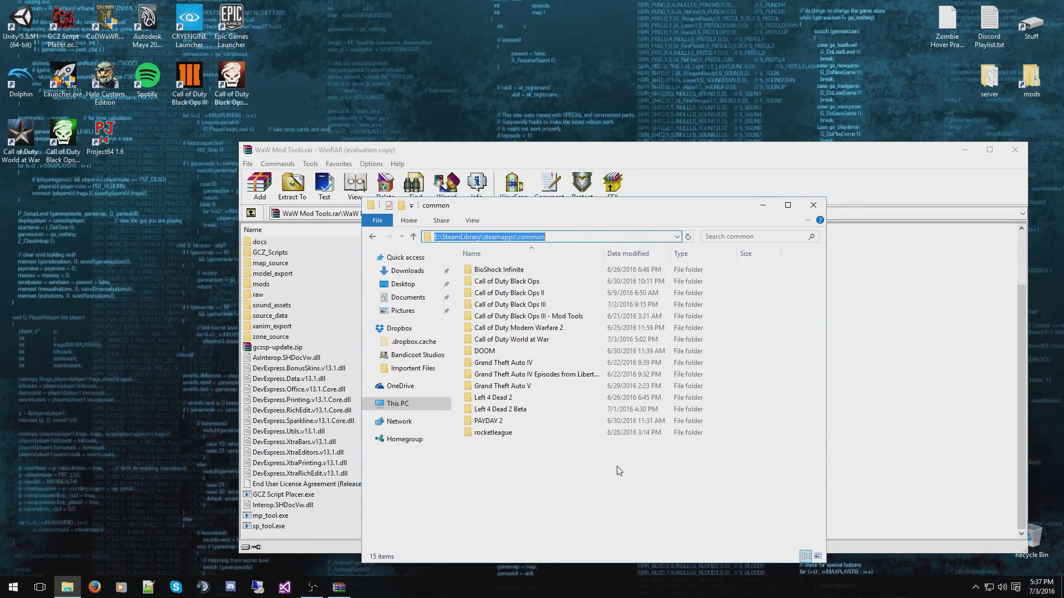
double_click(512, 339)
Arrange the archive and game folder windows side by side and look through the game folder's contents
drag(487, 210, 710, 131)
scroll(791, 311, down, 5)
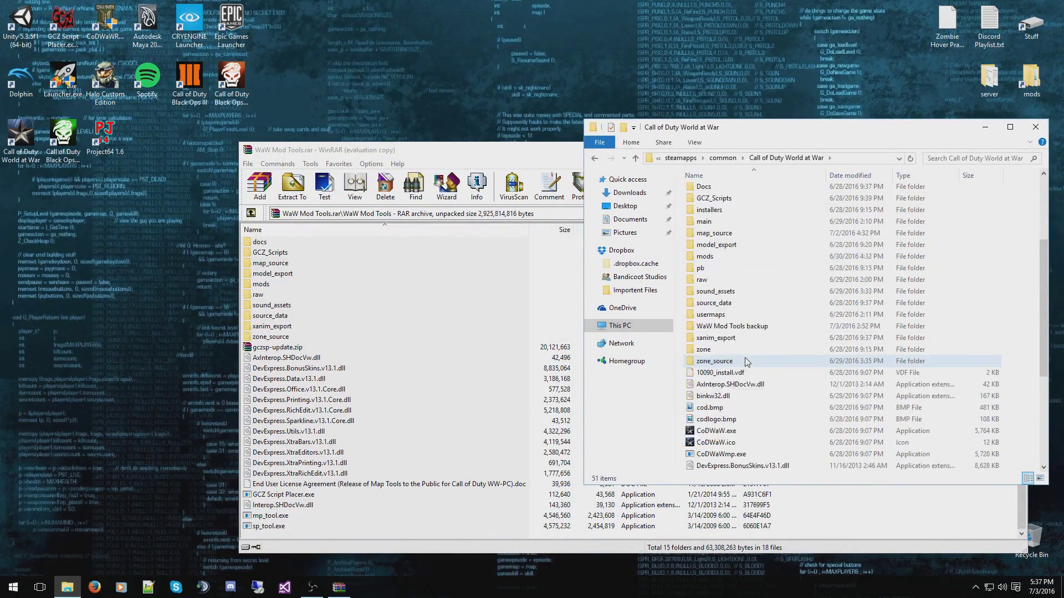
scroll(745, 360, up, 10)
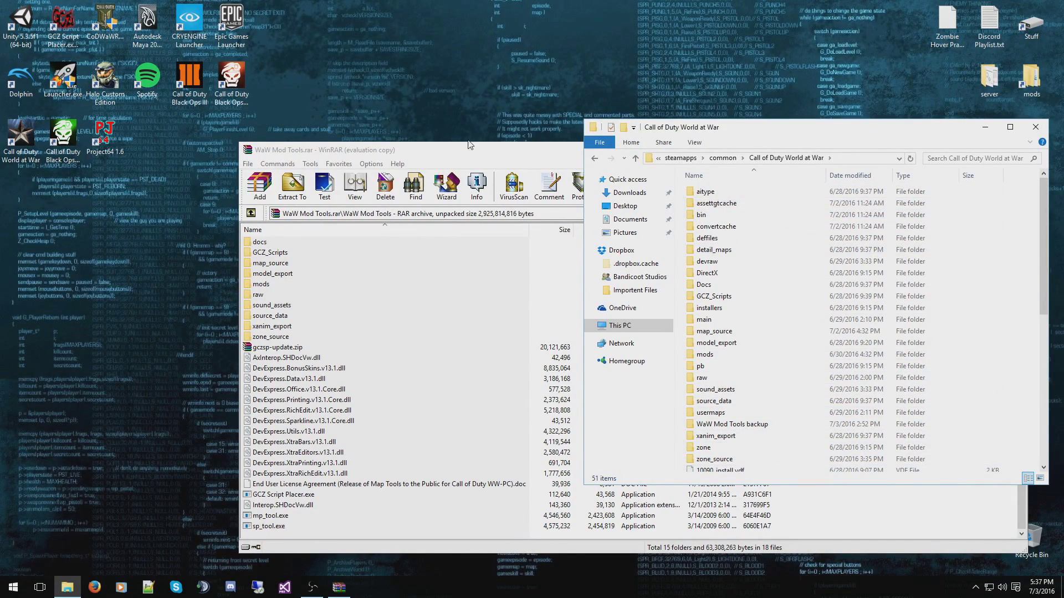
drag(470, 148, 240, 80)
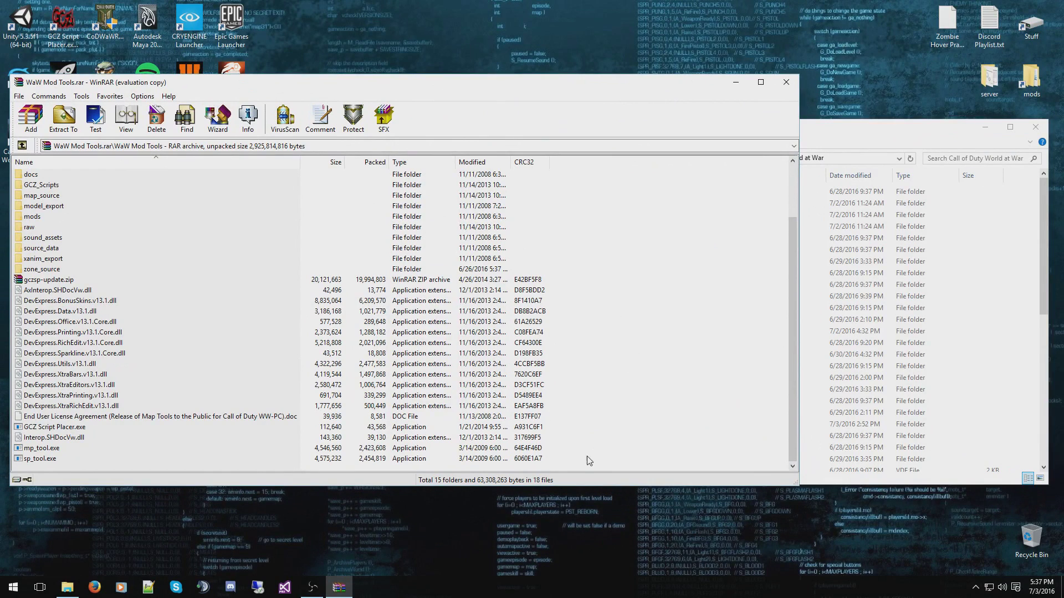
Select the files and folders in the mod tools archive, clear the selection and close the archive
drag(583, 462, 51, 180)
drag(40, 217, 278, 247)
click(740, 285)
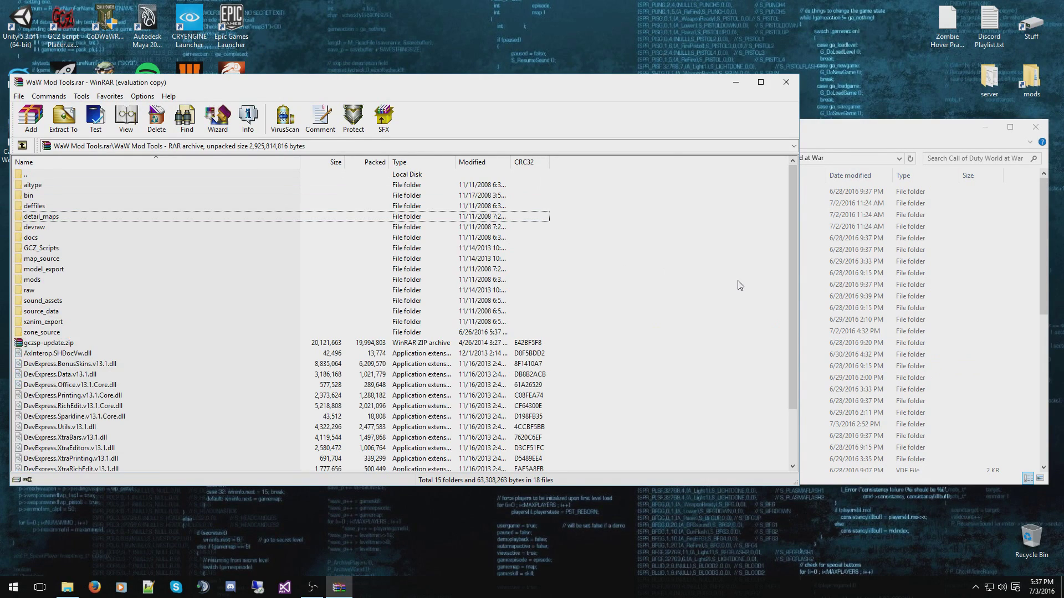
click(785, 82)
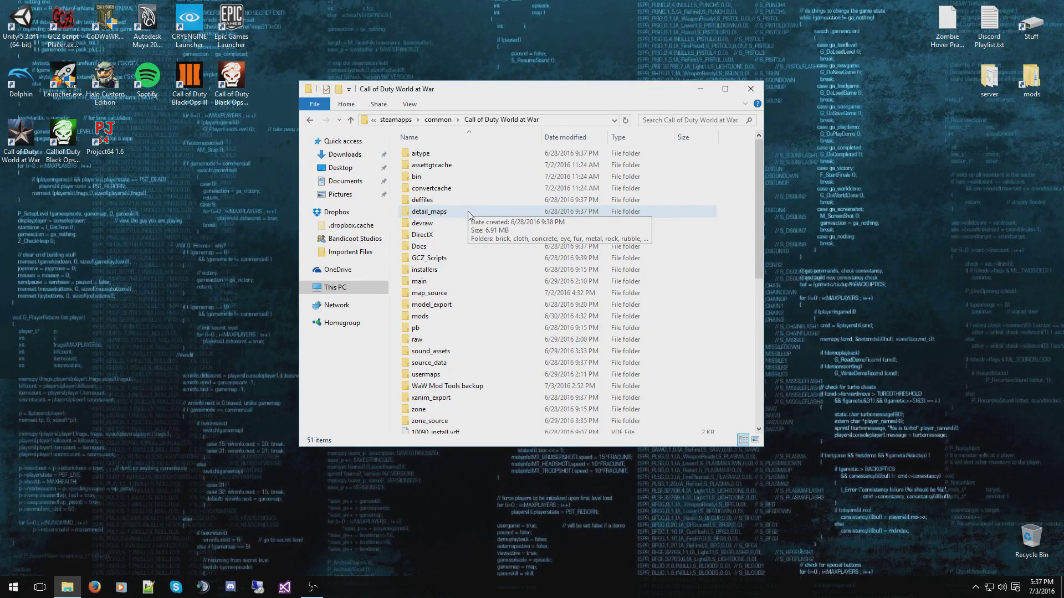
Open the game's bin folder and locate CoDWaWRadiant.exe and Launcher.exe
double_click(420, 177)
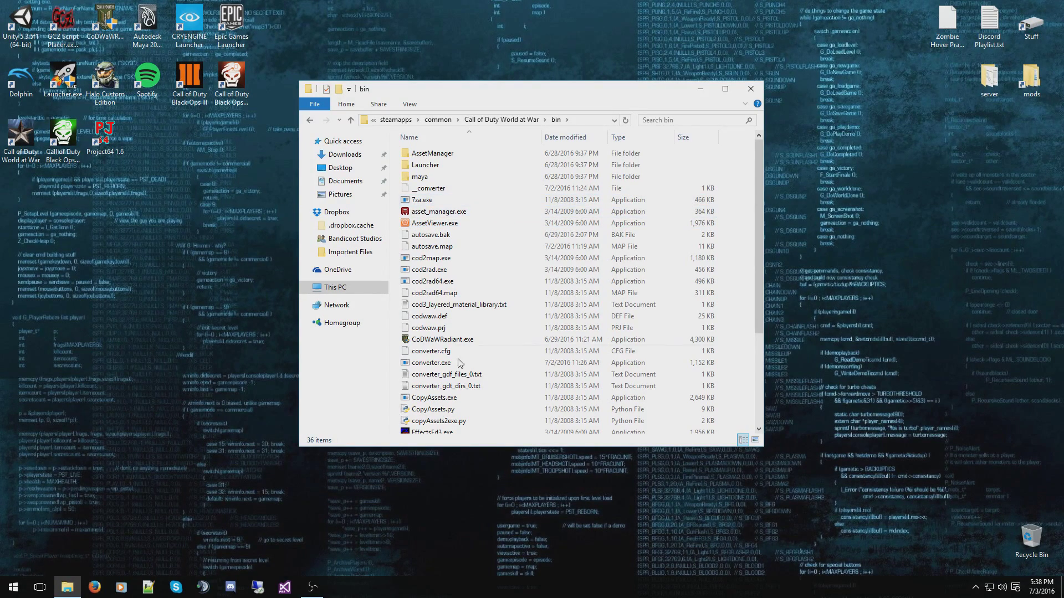
click(450, 340)
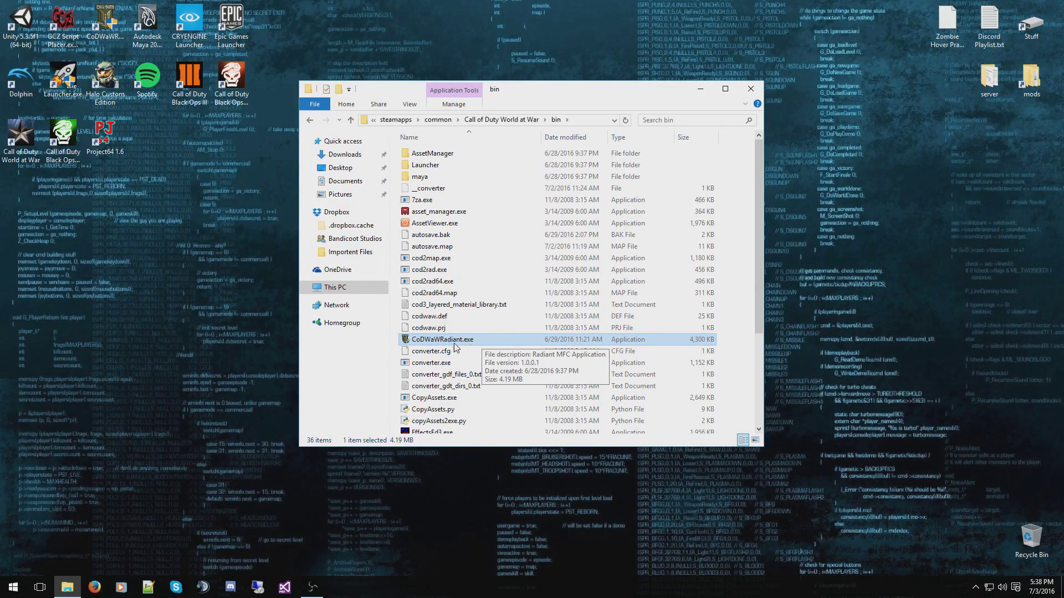
scroll(492, 333, down, 1)
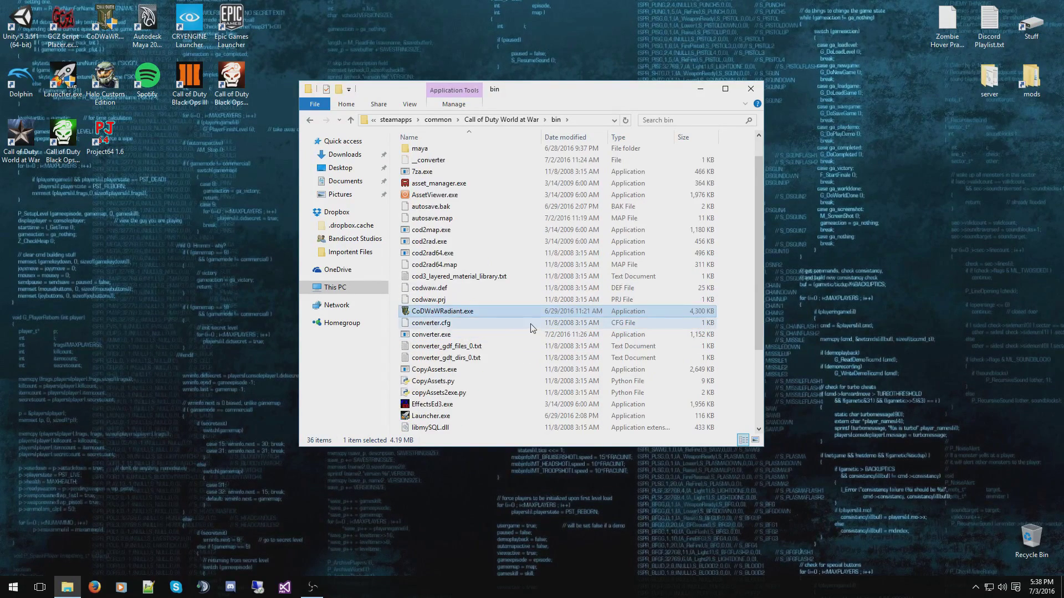
click(430, 418)
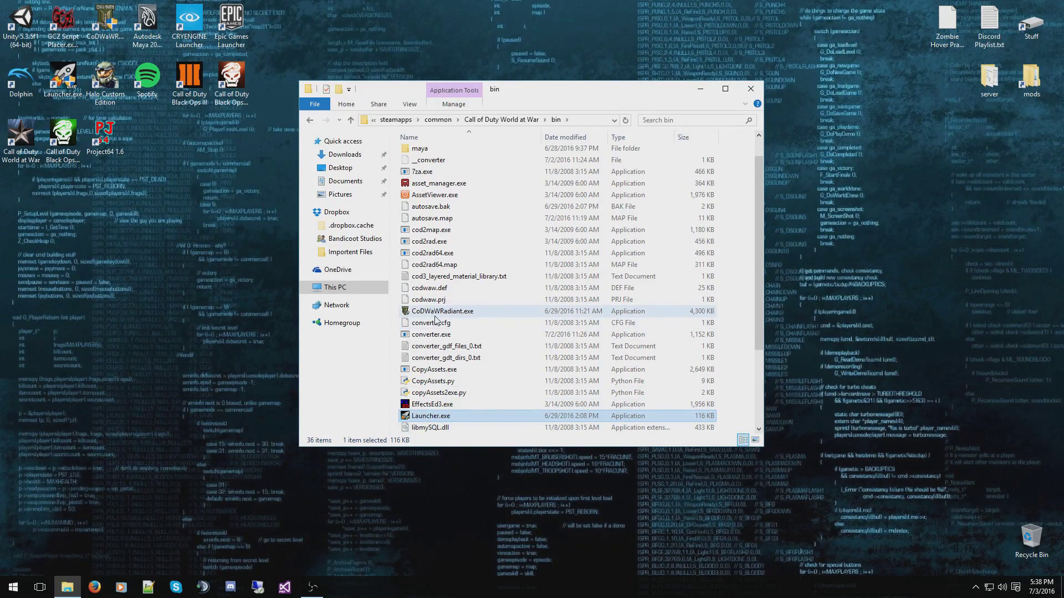
click(730, 326)
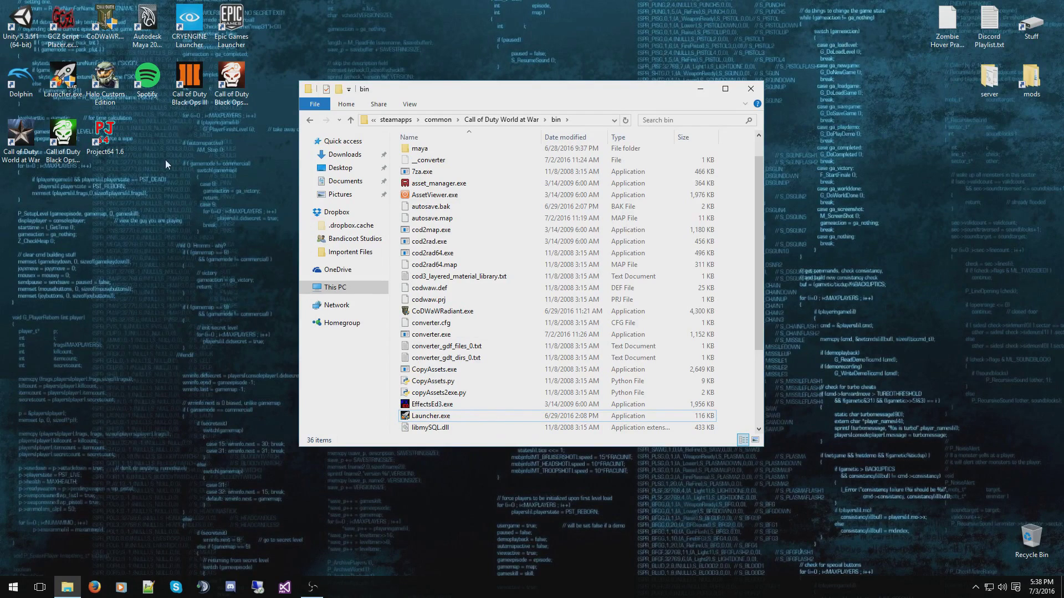
click(446, 311)
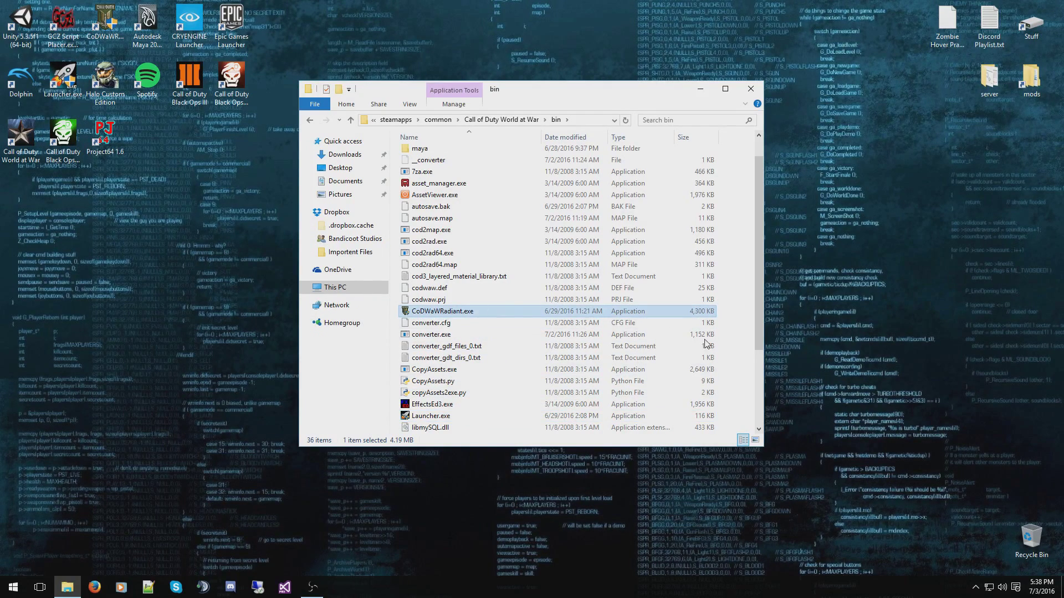
click(743, 368)
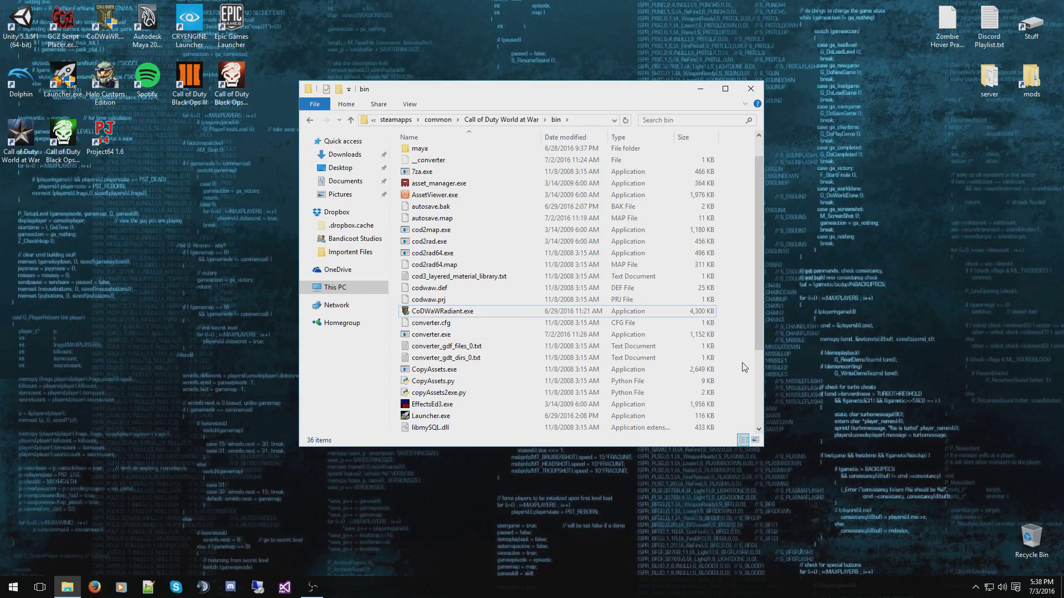
Return to the Call of Duty World at War folder, locate GCZ Script Placer.exe and close the folder window
key(BackSpace)
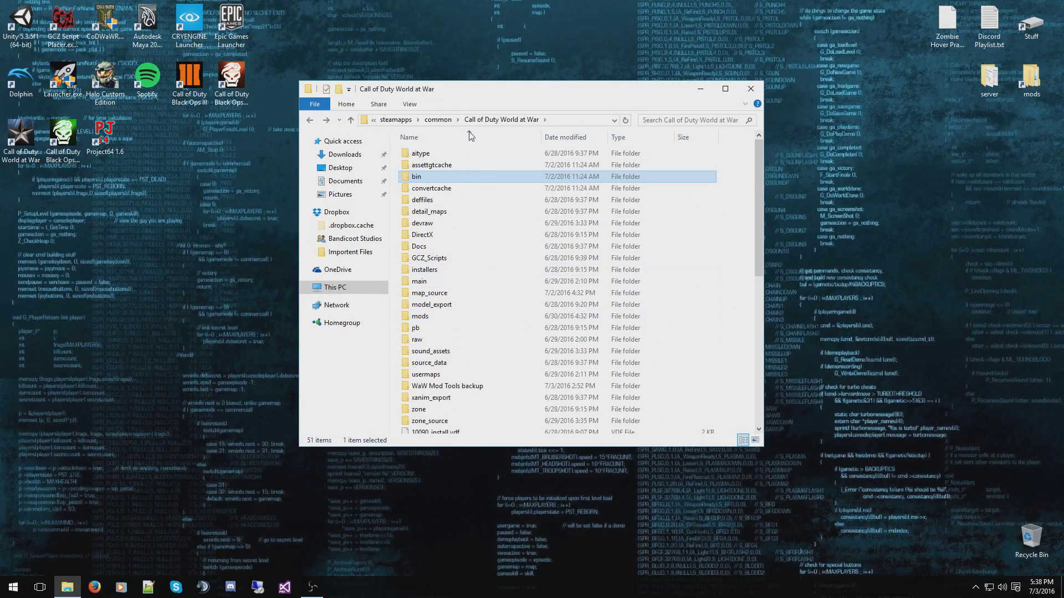
scroll(577, 308, down, 9)
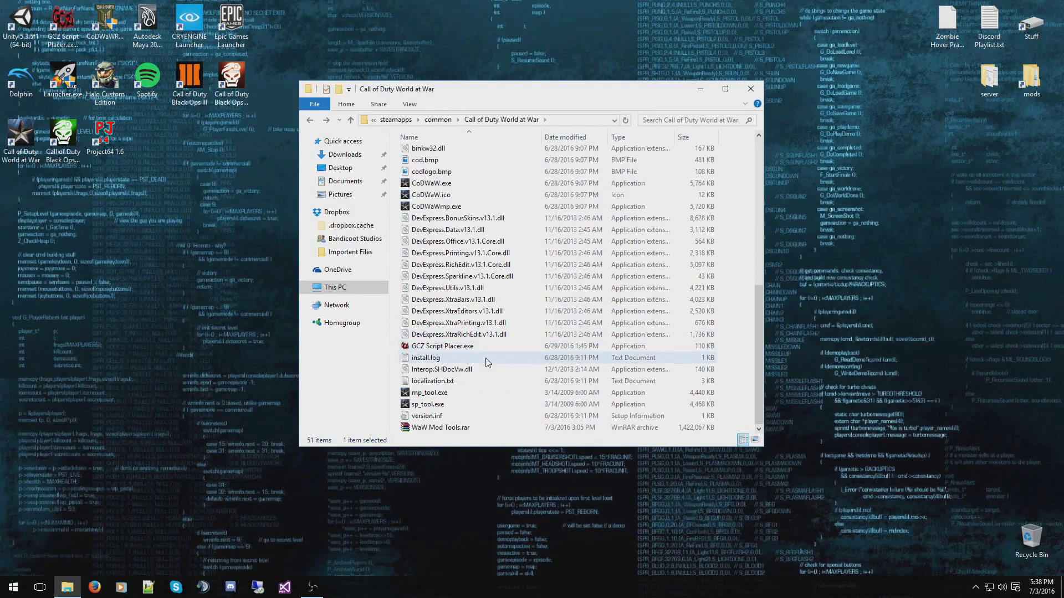
click(436, 349)
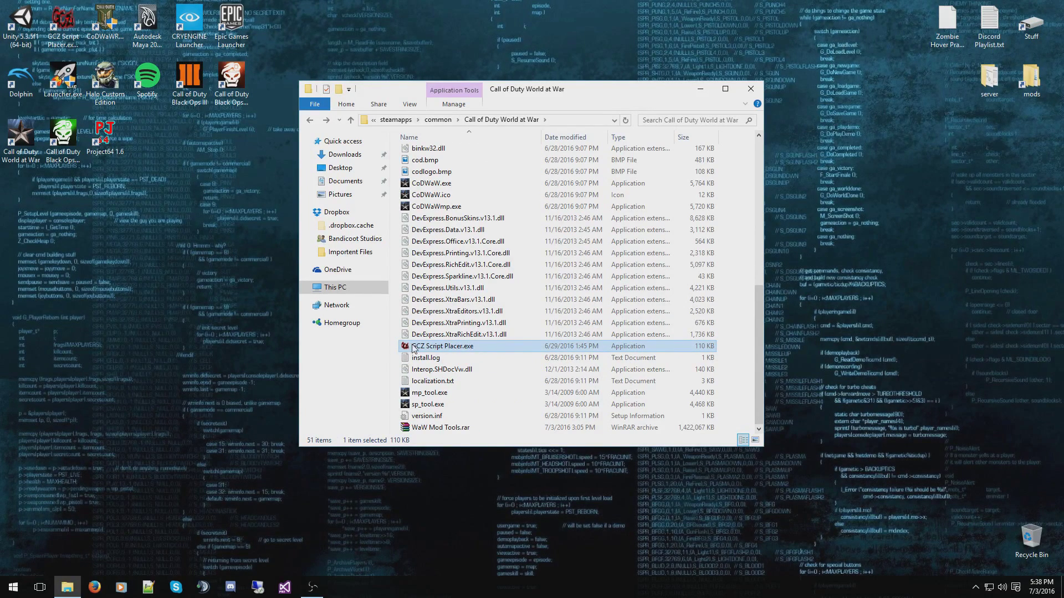
click(104, 226)
click(750, 89)
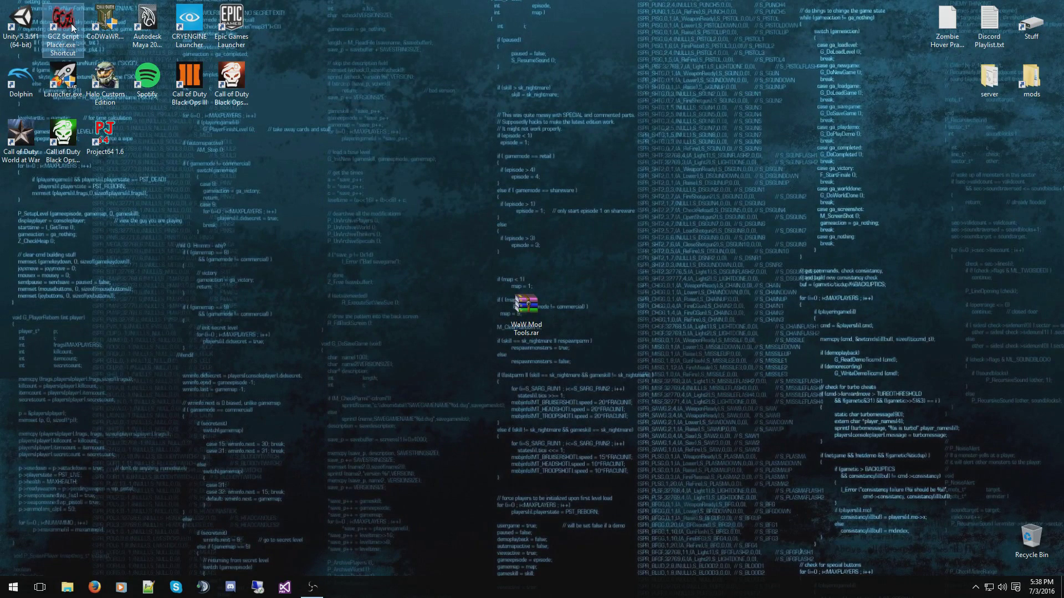
Check the desktop shortcuts for CoDWaWRadiant, GCZ Script Placer and Launcher, and clear the selection
click(113, 22)
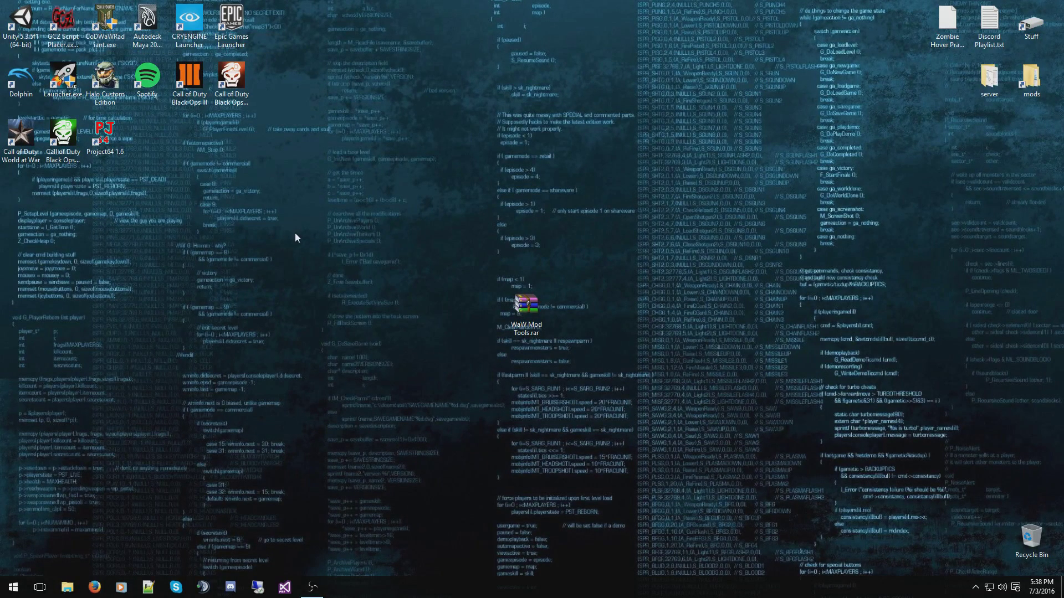
click(64, 42)
click(66, 72)
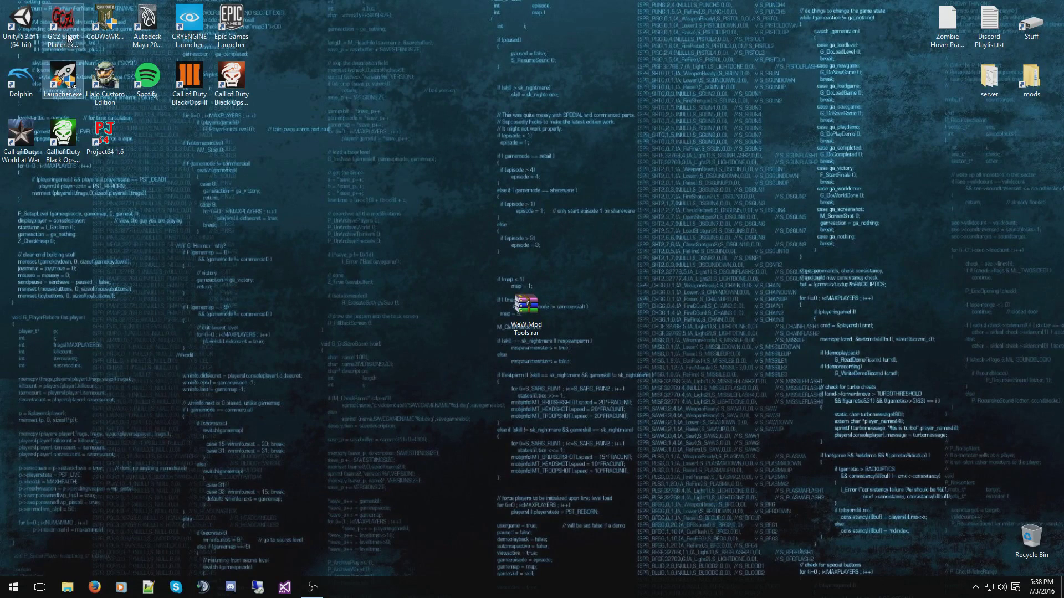
click(253, 131)
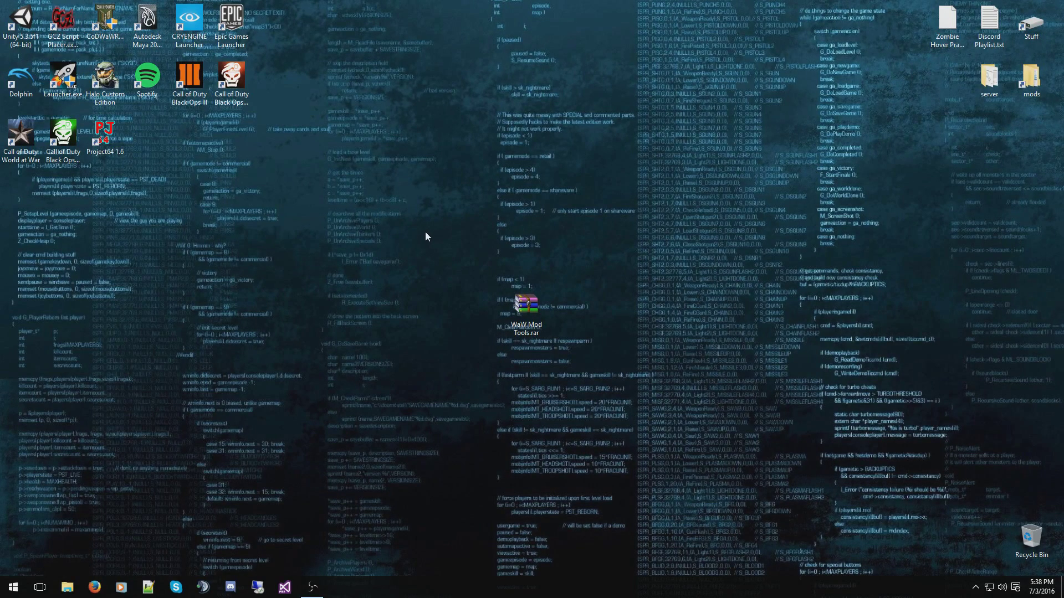